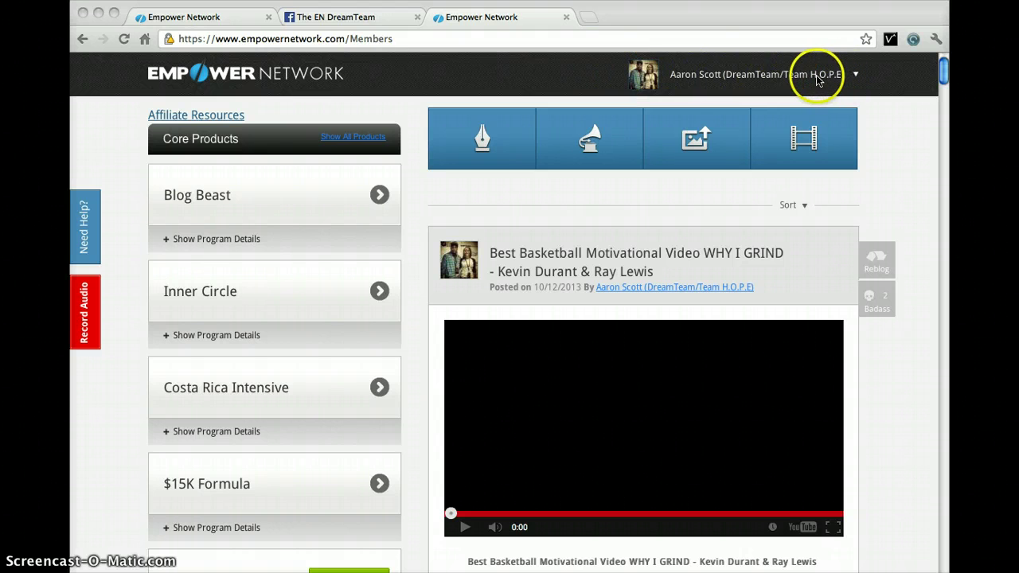
# Step: Open your blog via View/Edit My Blog to see its banner, categories and basketball video post
pyautogui.click(817, 76)
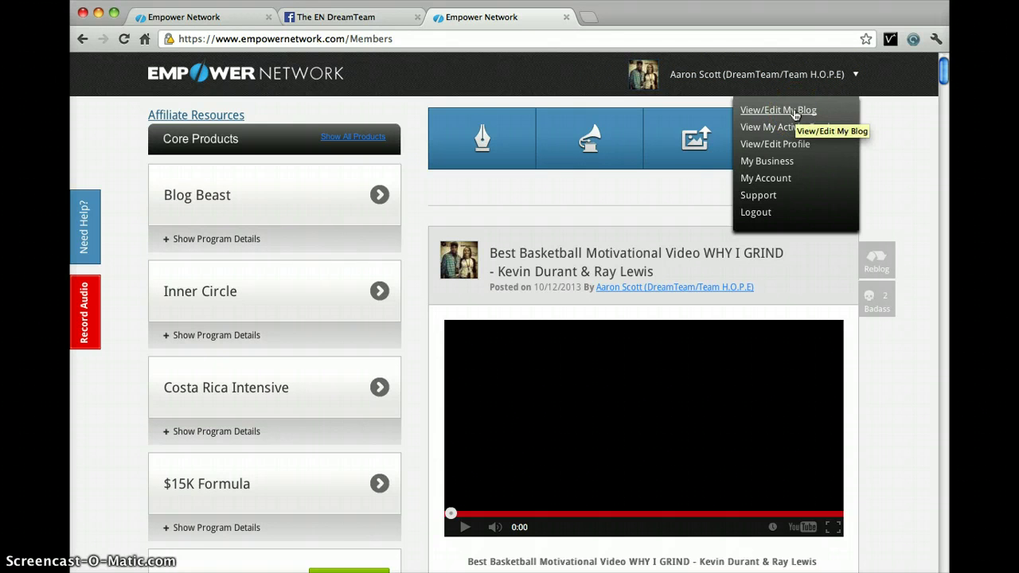
pyautogui.click(794, 114)
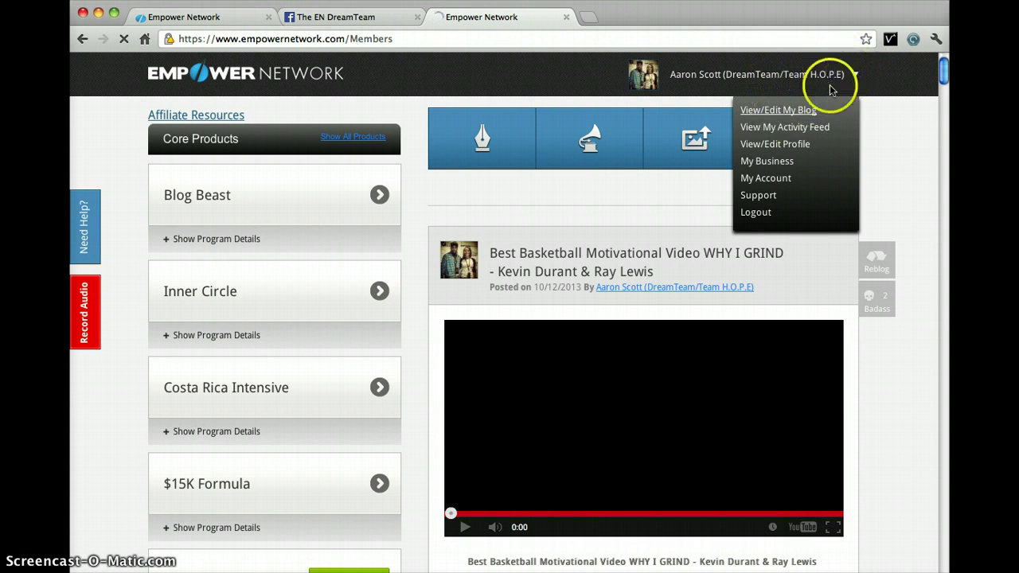
pyautogui.click(786, 112)
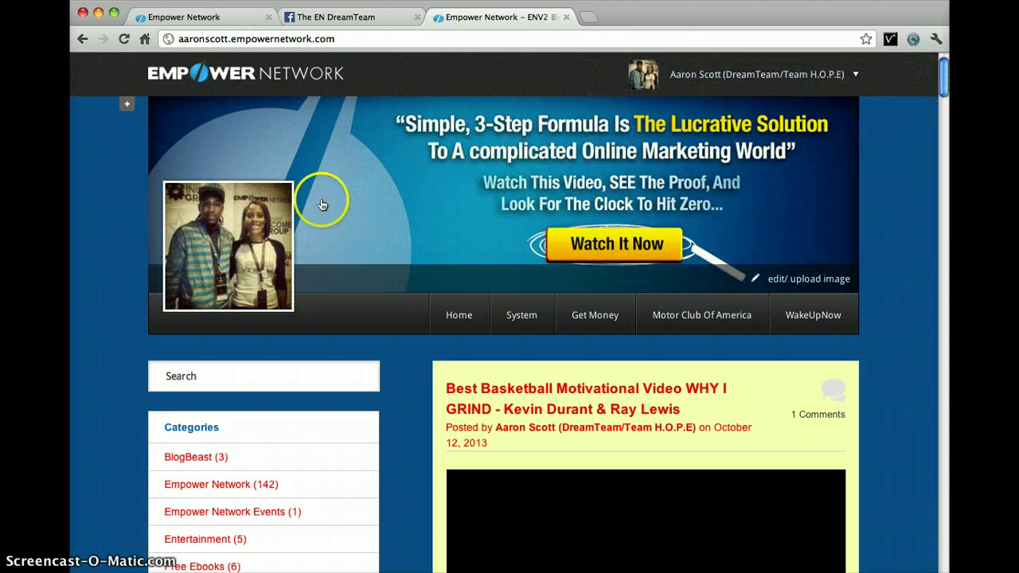
pyautogui.moveTo(243, 230)
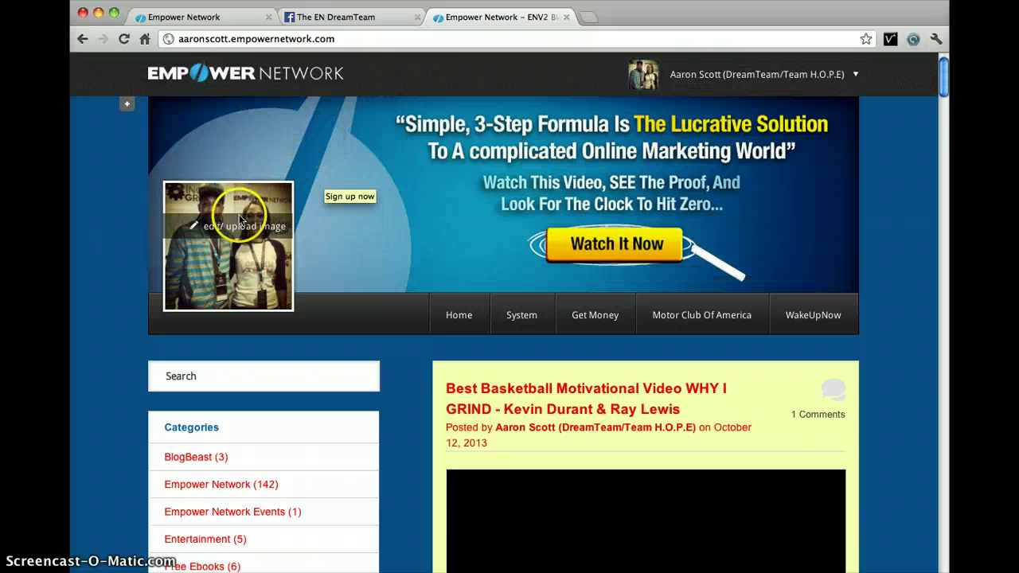
pyautogui.moveTo(791, 70)
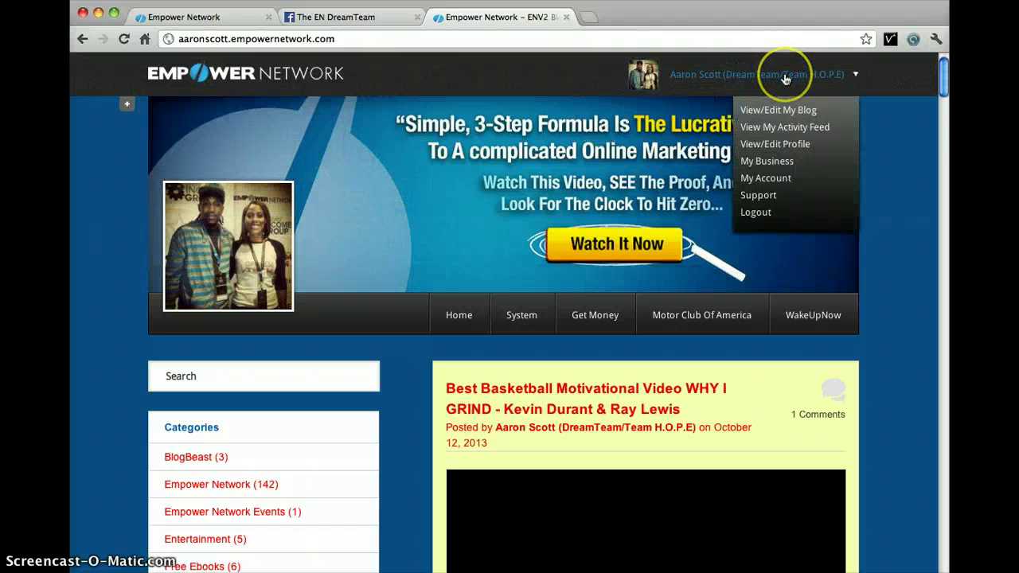
# Step: Return to the members area, open your profile, and make the Work and Education fields editable
pyautogui.click(237, 77)
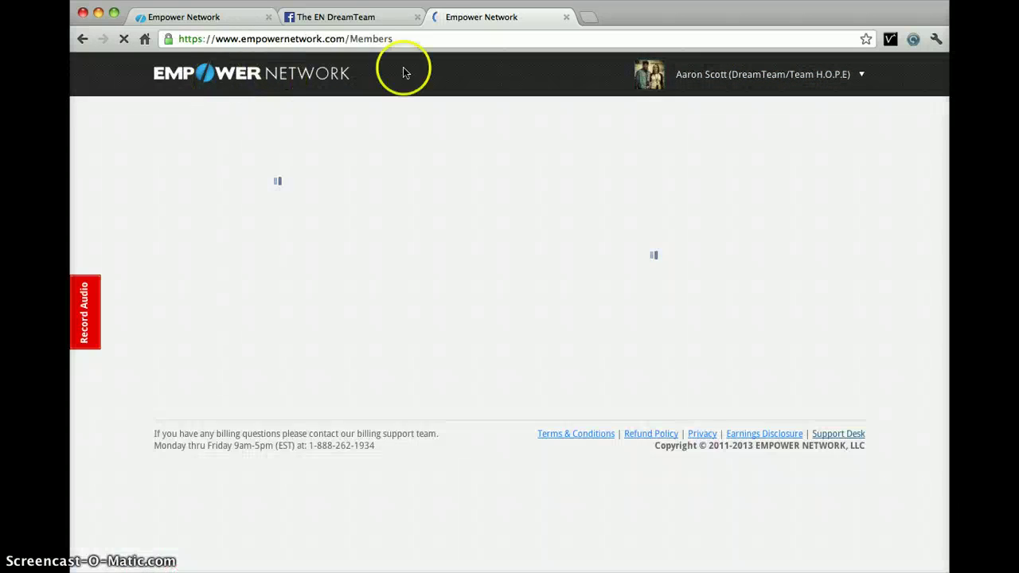
pyautogui.moveTo(782, 54)
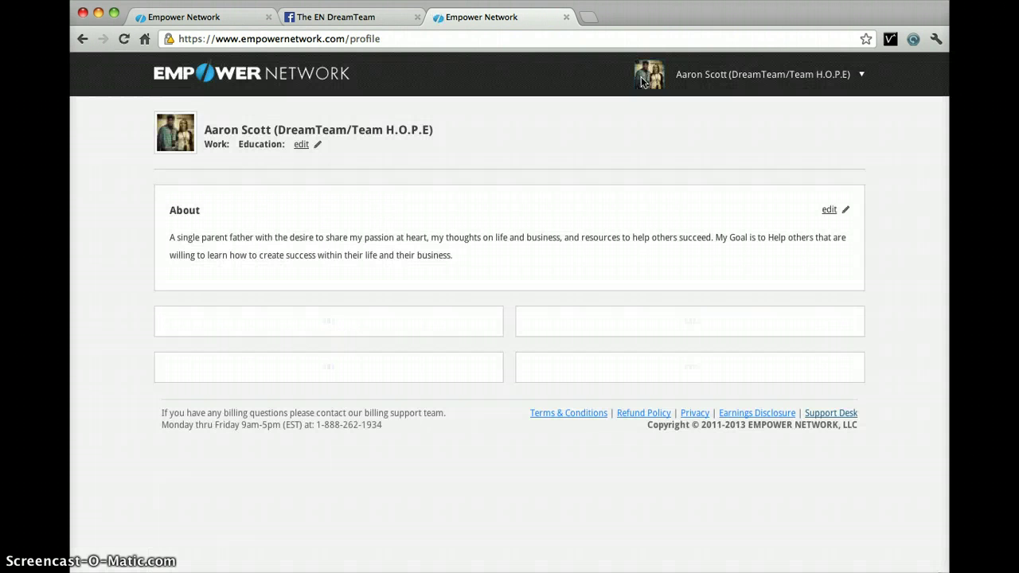
pyautogui.click(628, 75)
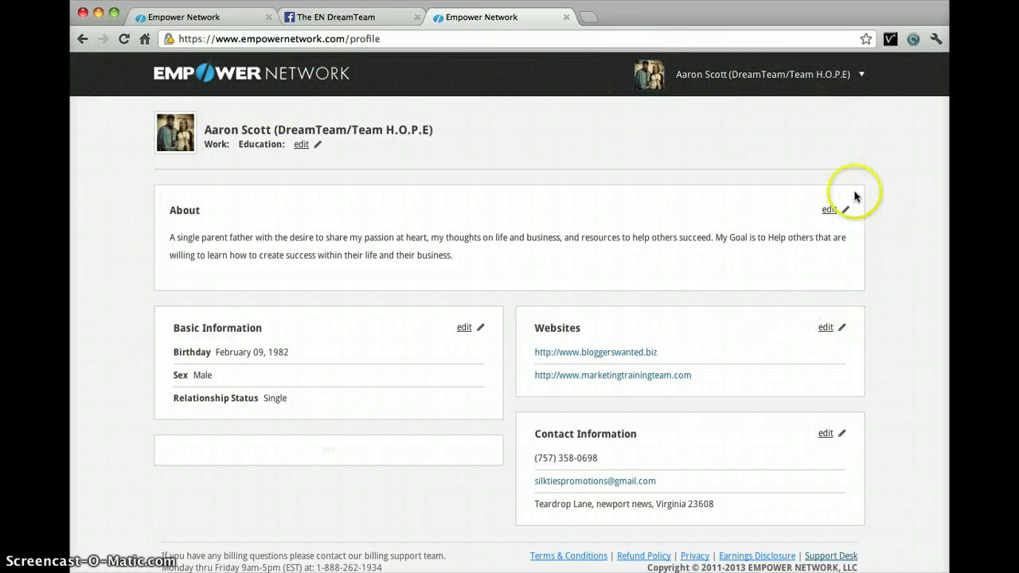
pyautogui.click(299, 145)
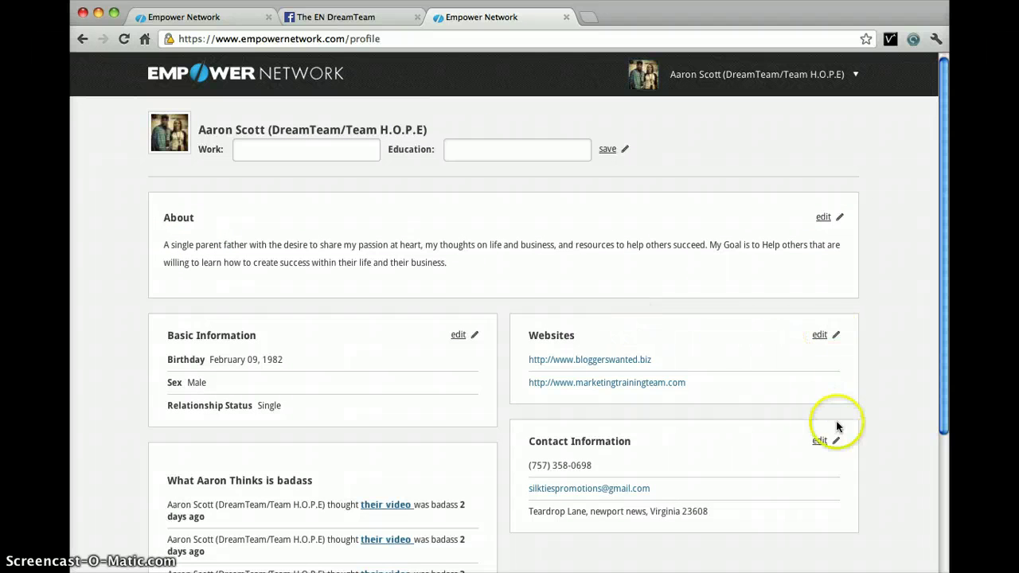
pyautogui.moveTo(179, 152)
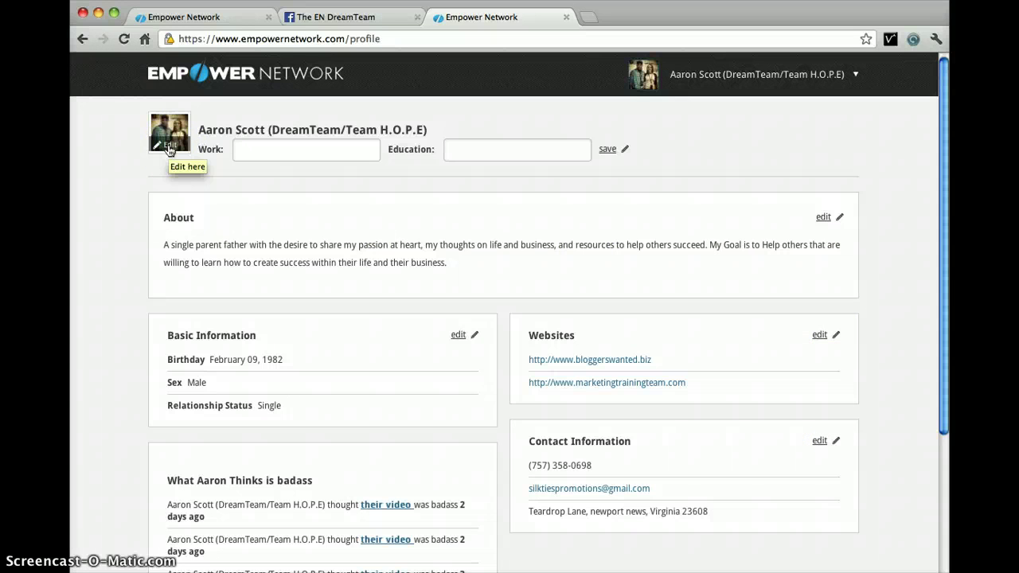
# Step: Load the fuel-nozzle-and-dollar-bill picture as the profile photo and crop it
pyautogui.click(167, 148)
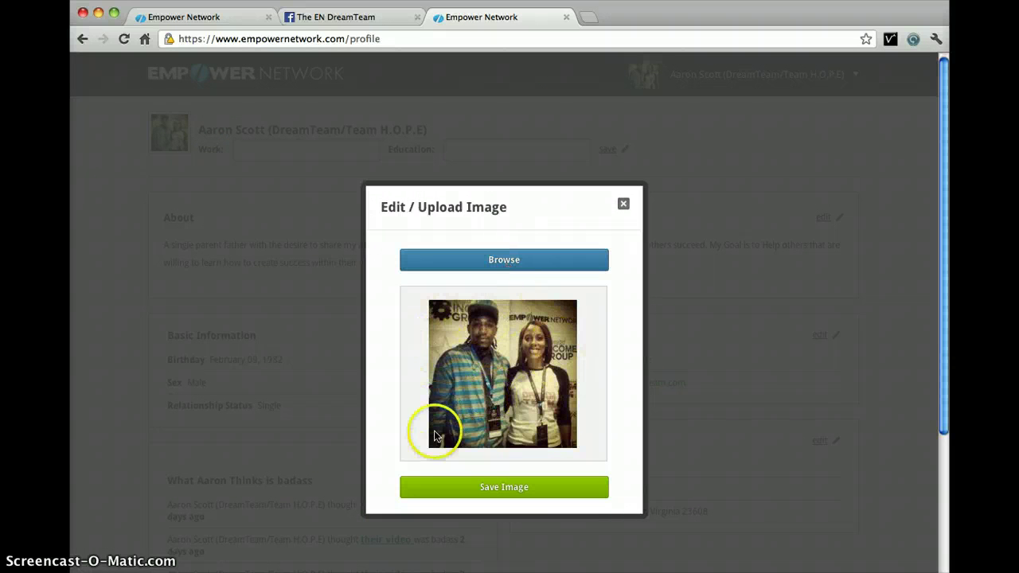
pyautogui.click(516, 266)
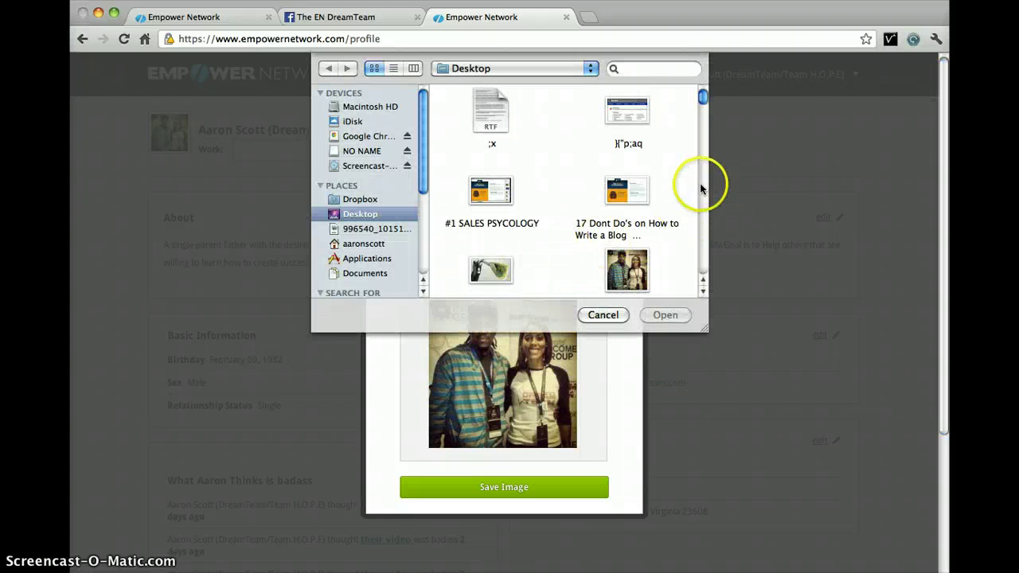
pyautogui.doubleClick(490, 270)
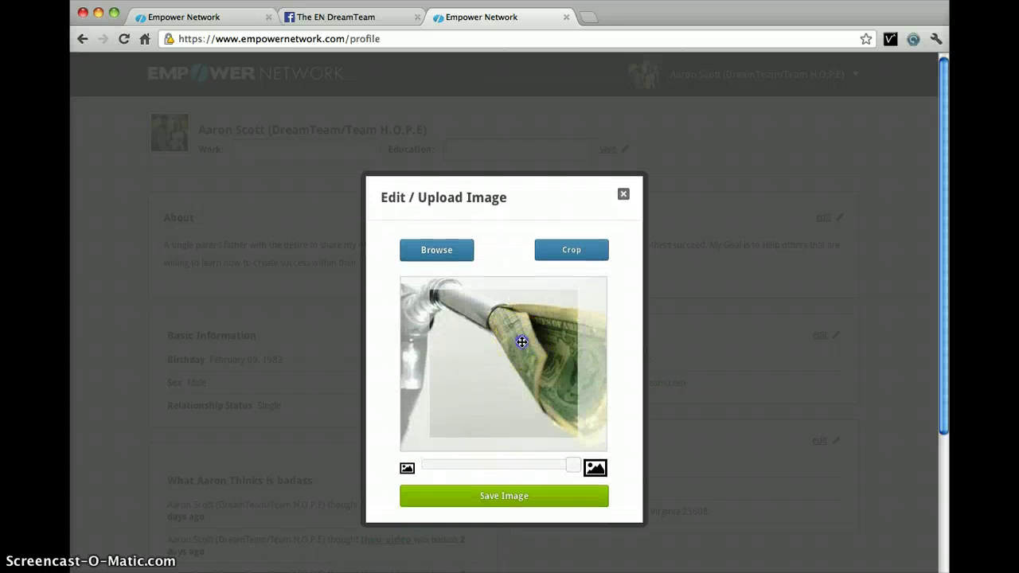
pyautogui.moveTo(553, 311); pyautogui.dragTo(557, 302)
pyautogui.click(568, 250)
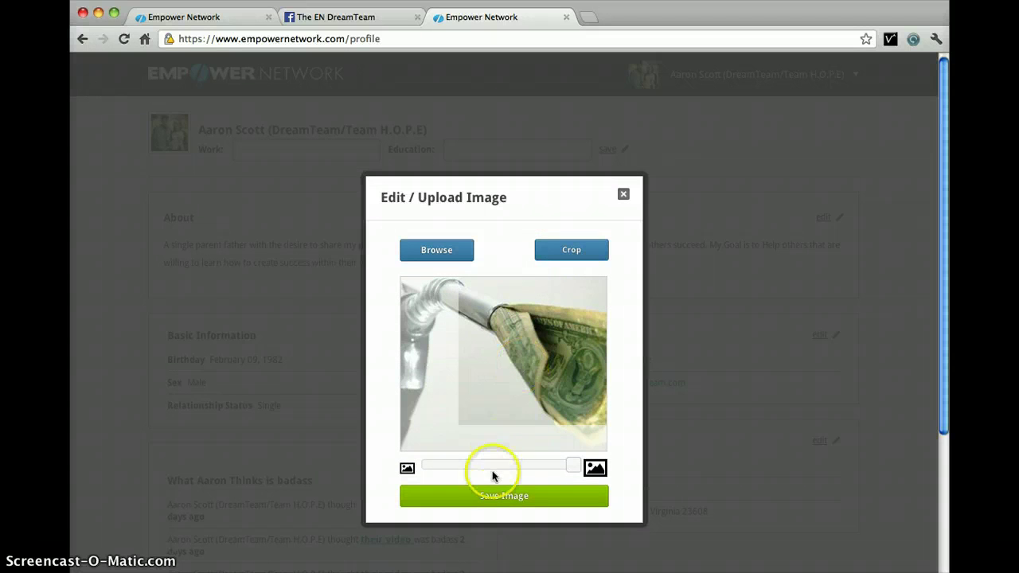
# Step: Save the new profile image and view it on your blog via View/Edit My Blog
pyautogui.click(492, 508)
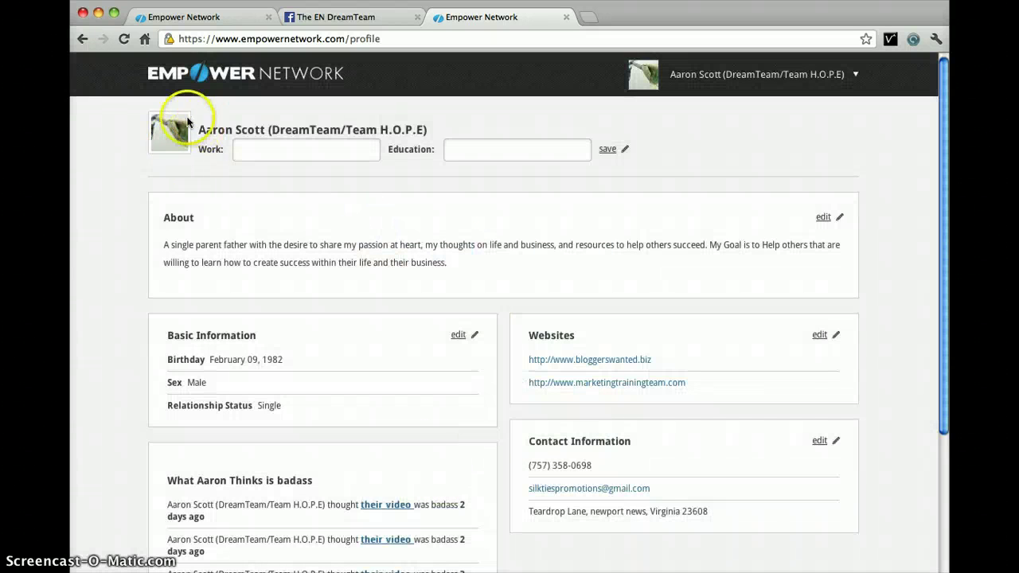
pyautogui.click(856, 73)
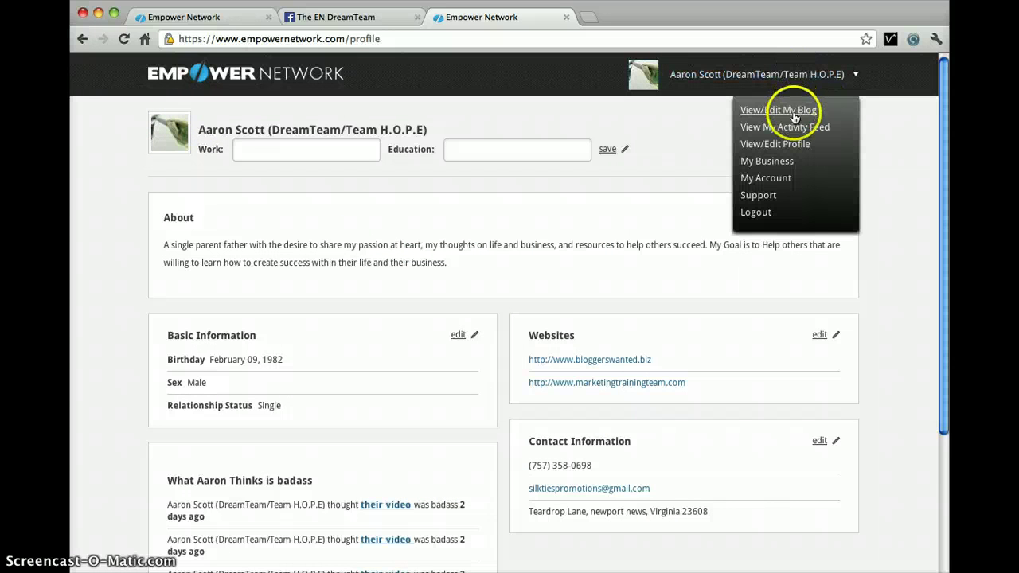
pyautogui.click(793, 115)
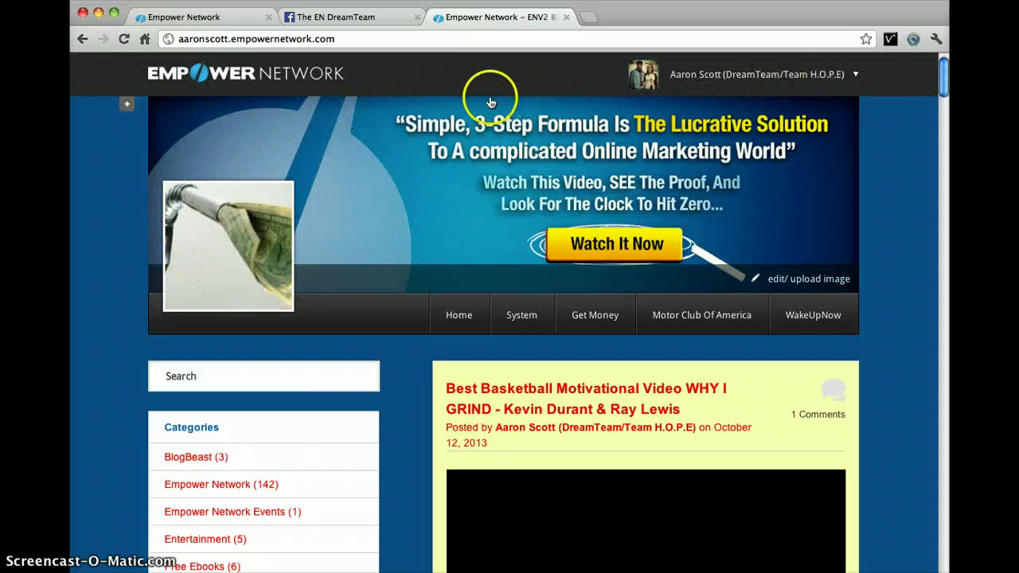
# Step: Go from the blog to the Members page, then open your member profile from your avatar
pyautogui.click(770, 111)
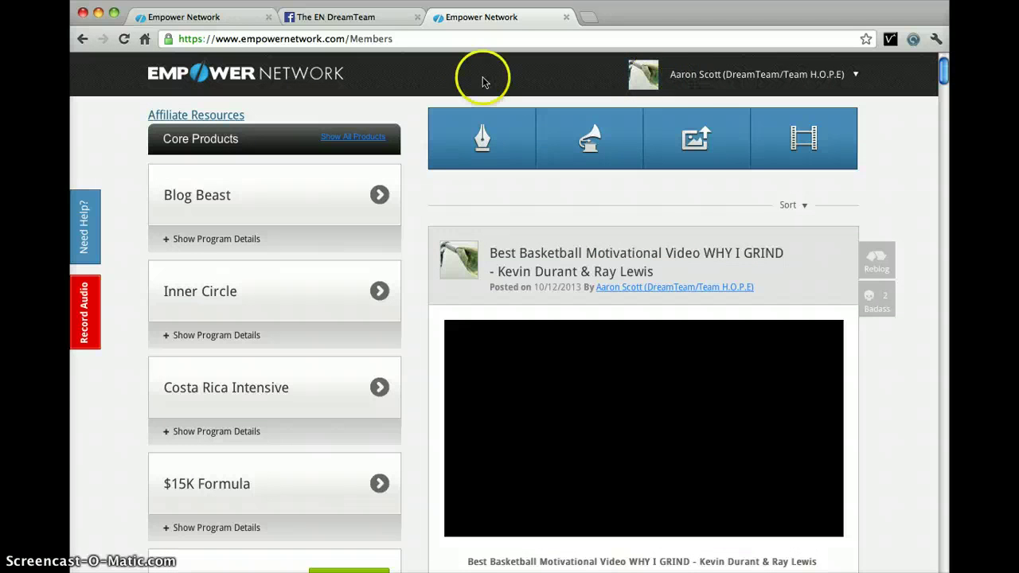
pyautogui.click(646, 84)
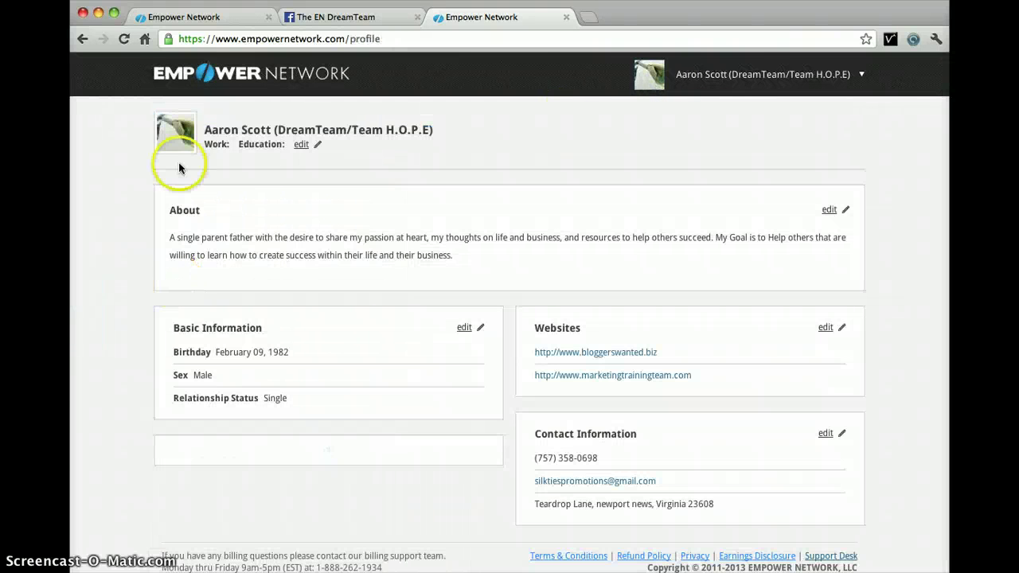
# Step: Upload the two-person photo, position it in the crop frame, and save it as the profile picture
pyautogui.click(173, 147)
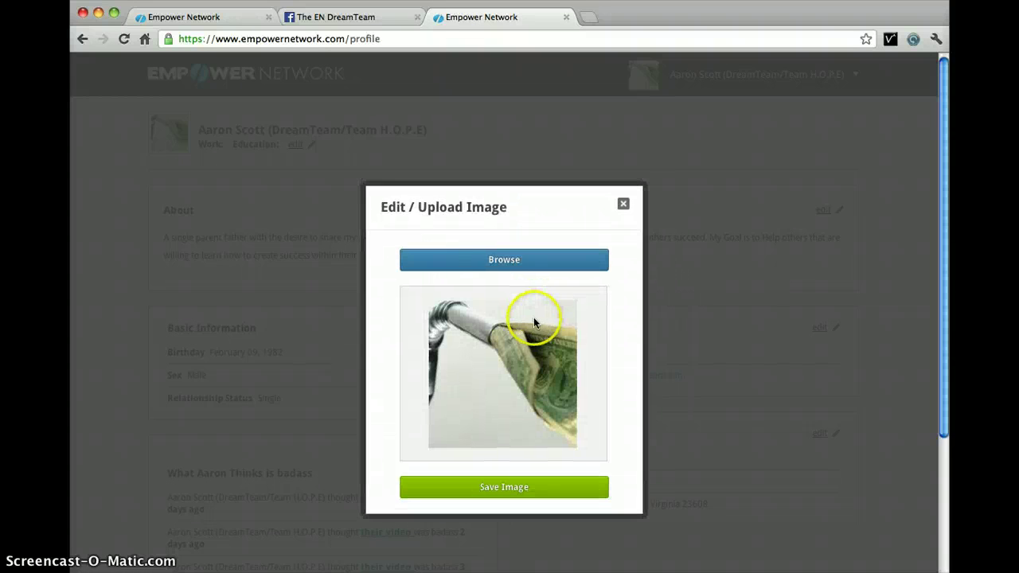
pyautogui.click(504, 263)
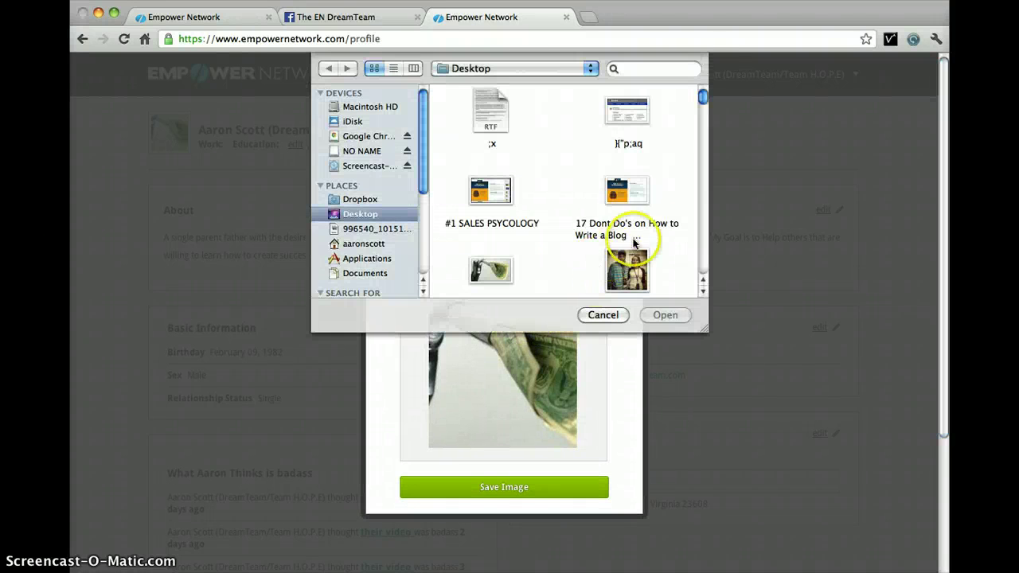
pyautogui.press('Escape')
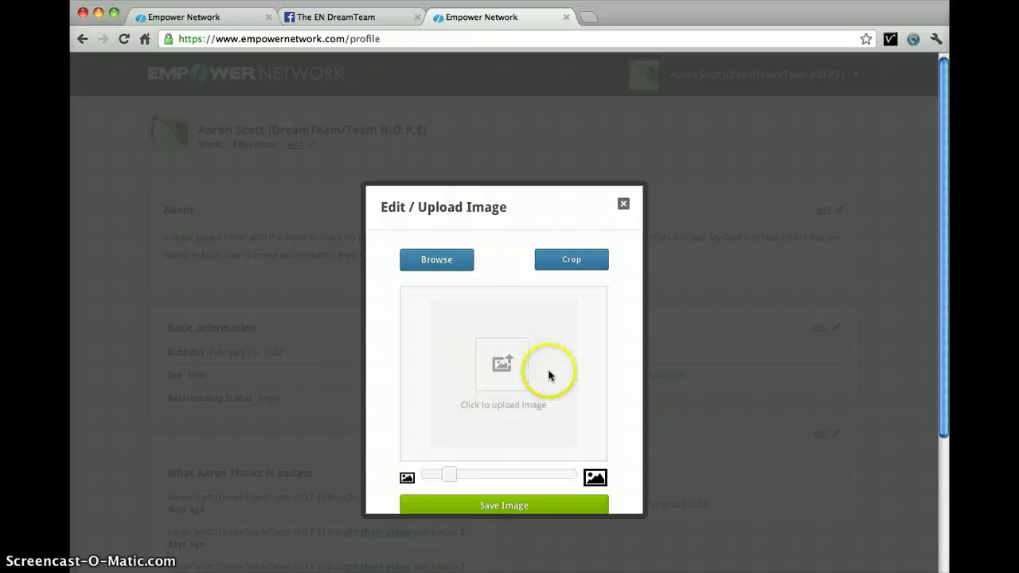
pyautogui.moveTo(551, 343); pyautogui.dragTo(549, 333)
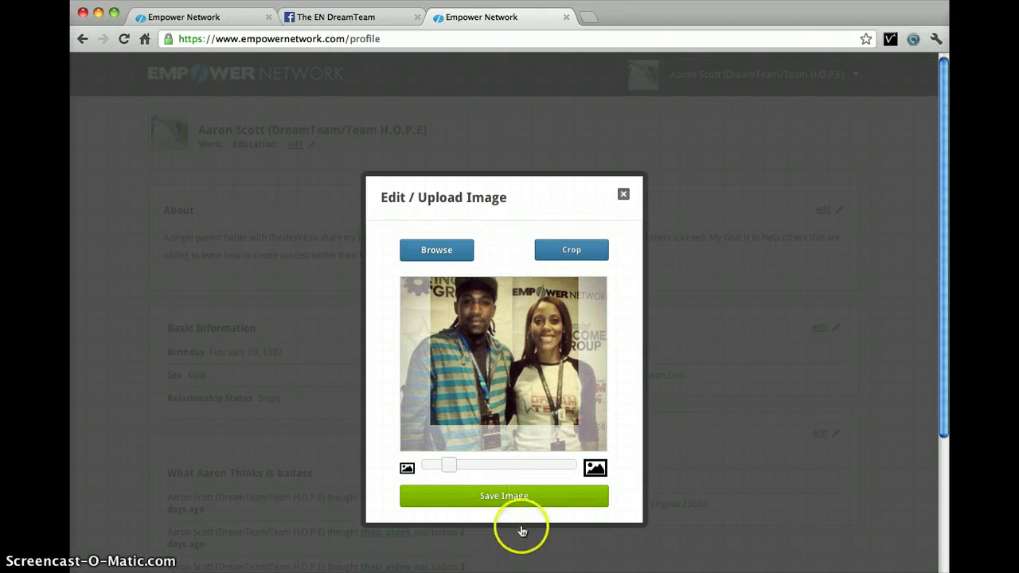
pyautogui.click(506, 497)
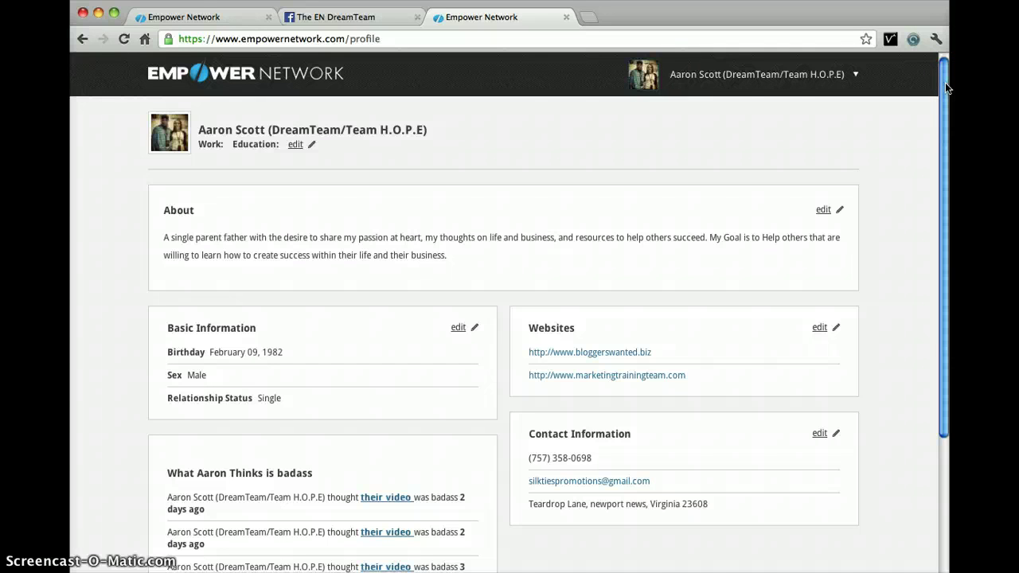
# Step: Return to the Members page via the EMPOWER NETWORK header logo
pyautogui.click(288, 74)
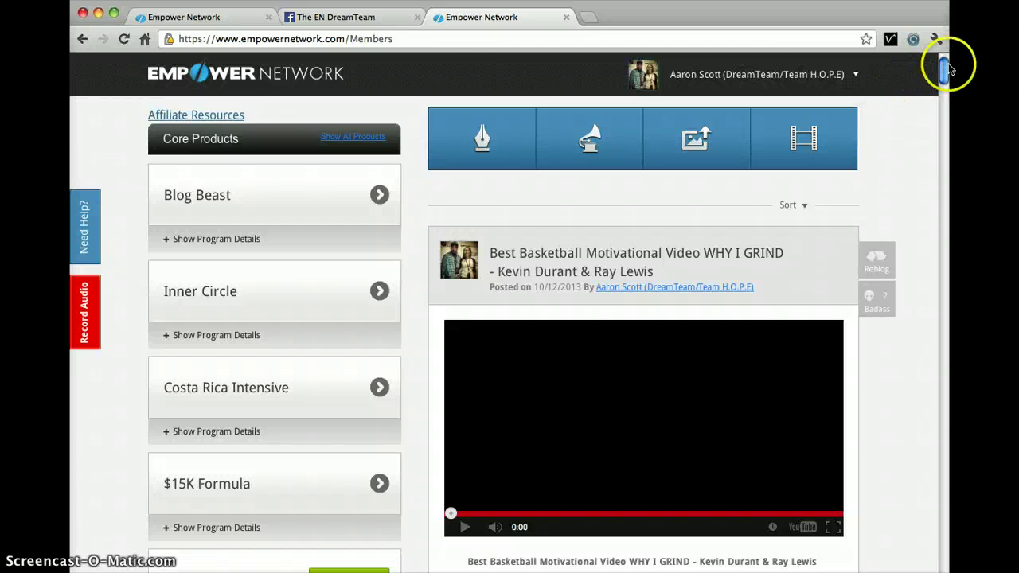
pyautogui.moveTo(944, 72)
pyautogui.mouseDown()
pyautogui.moveTo(944, 84)
pyautogui.moveTo(942, 54)
pyautogui.mouseUp()
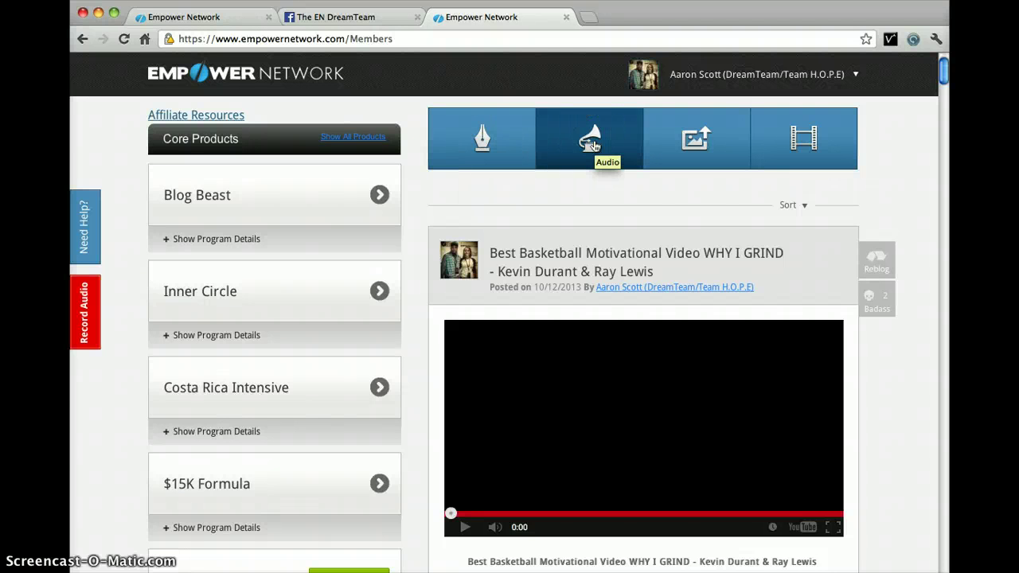
pyautogui.click(593, 146)
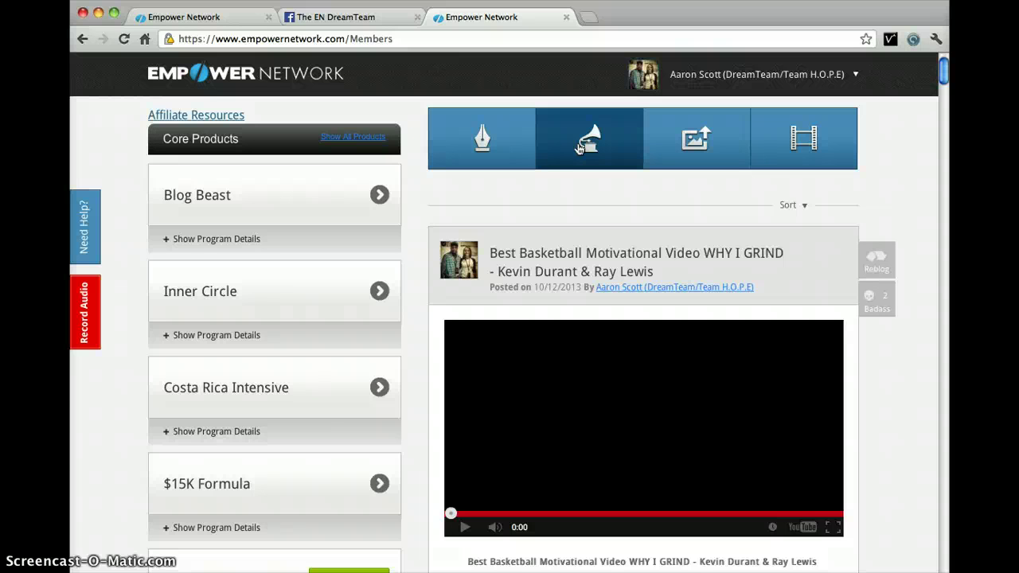
pyautogui.moveTo(633, 158); pyautogui.dragTo(706, 169)
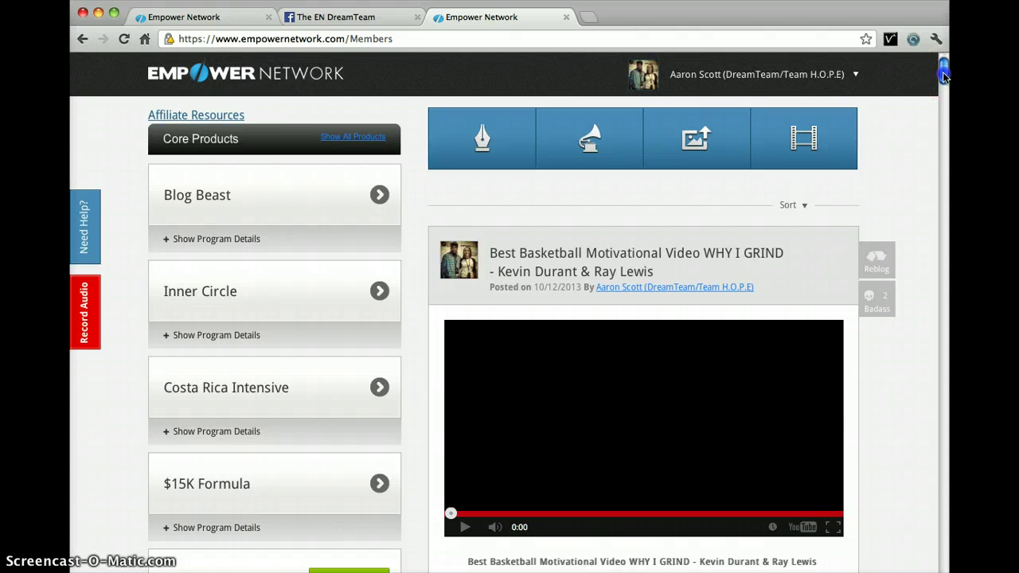
pyautogui.moveTo(943, 74); pyautogui.dragTo(945, 73)
pyautogui.moveTo(944, 73)
pyautogui.mouseDown()
pyautogui.moveTo(945, 106)
pyautogui.moveTo(944, 73)
pyautogui.mouseUp()
# Step: Open Inner Circle under Core Products and scroll through its audio posts, starting with 'Work Less and Make More With Outsourcing'
pyautogui.click(378, 292)
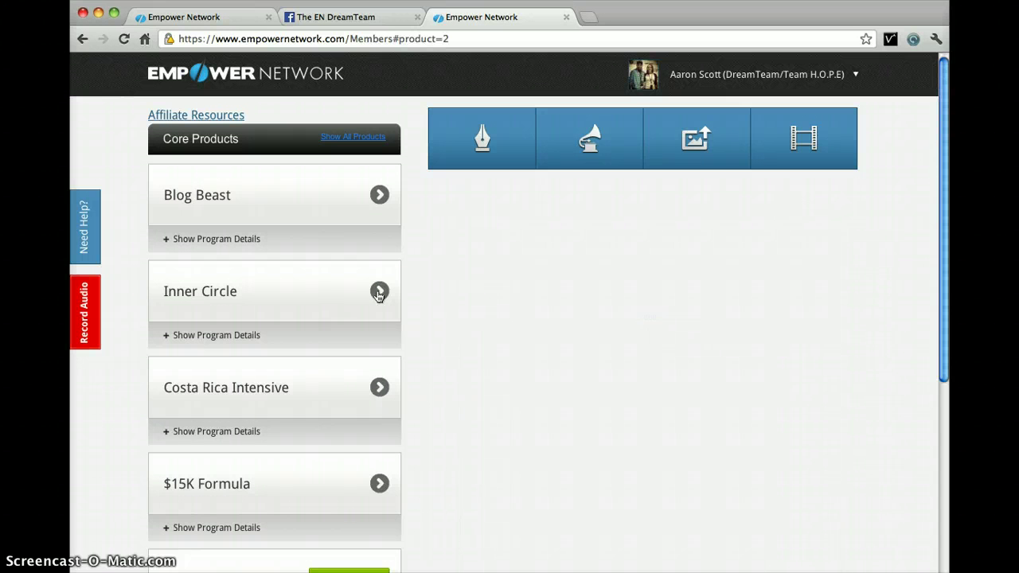
pyautogui.click(825, 228)
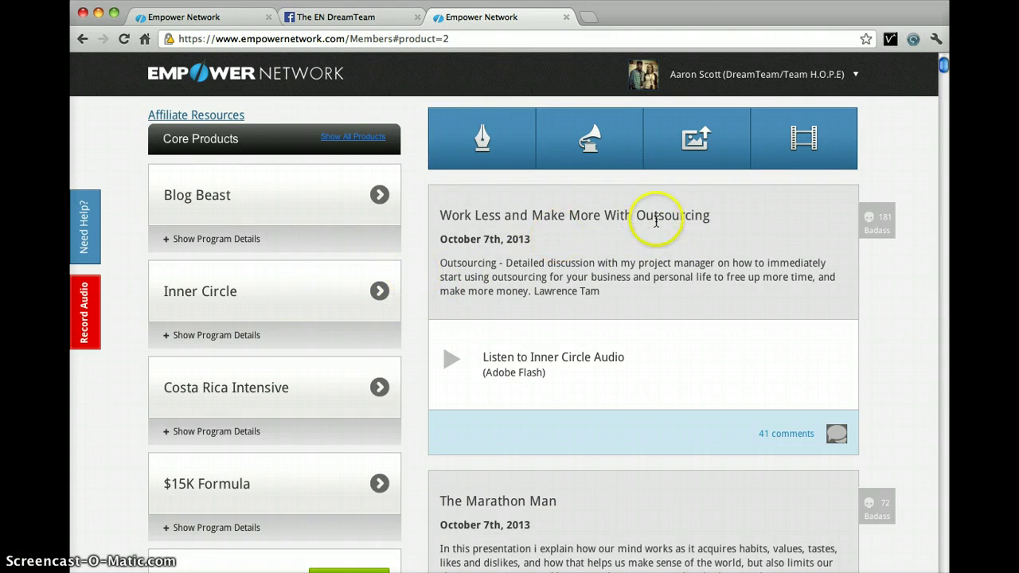
pyautogui.click(942, 67)
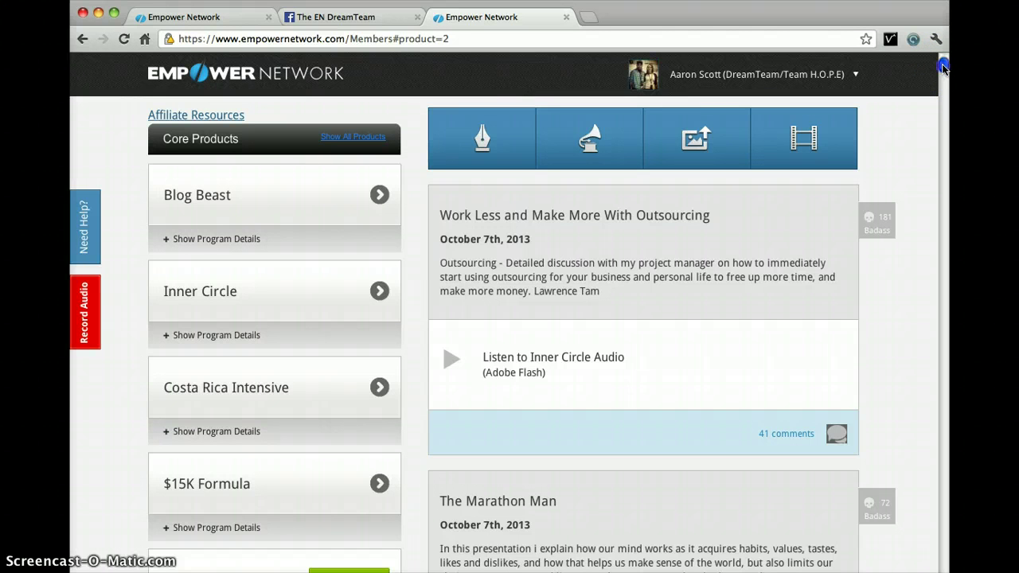
pyautogui.moveTo(942, 68)
pyautogui.mouseDown()
pyautogui.moveTo(944, 76)
pyautogui.moveTo(944, 59)
pyautogui.moveTo(945, 81)
pyautogui.moveTo(945, 59)
pyautogui.moveTo(944, 70)
pyautogui.mouseUp()
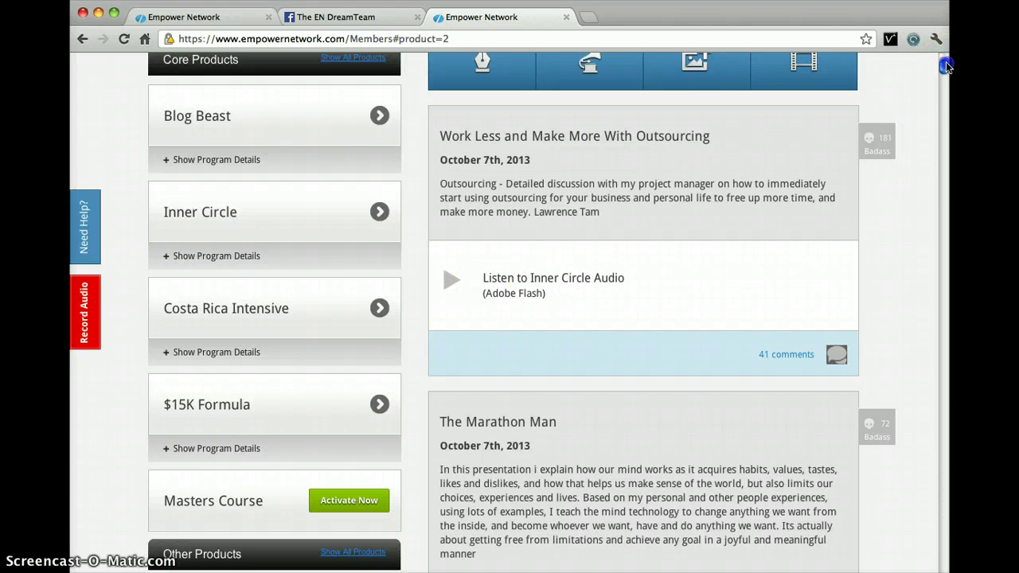
pyautogui.moveTo(944, 67); pyautogui.dragTo(945, 379)
pyautogui.moveTo(944, 382); pyautogui.dragTo(939, 62)
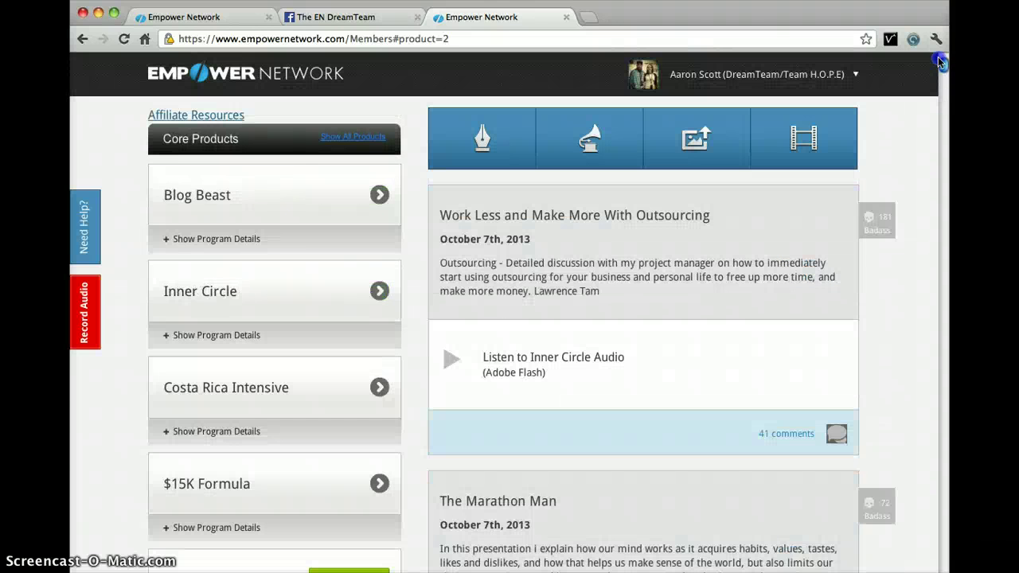